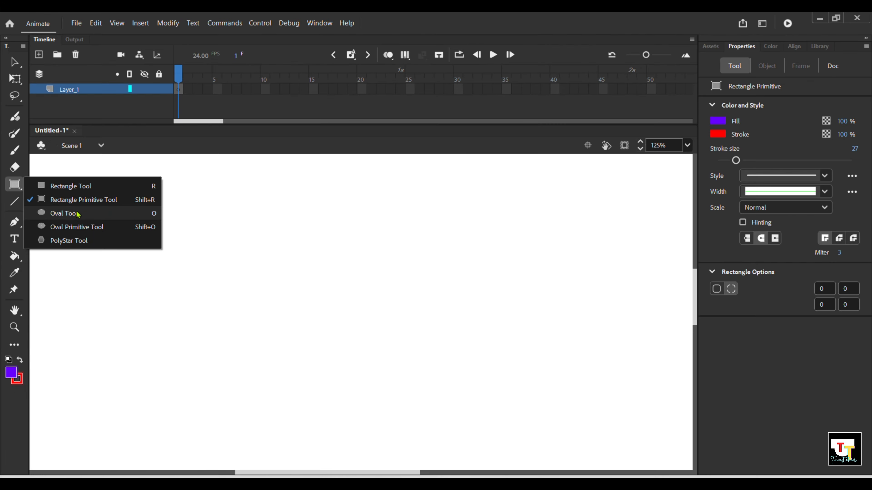
Activate the Oval Tool, try out a few purple ovals with thick red outlines, and undo them.
click(77, 211)
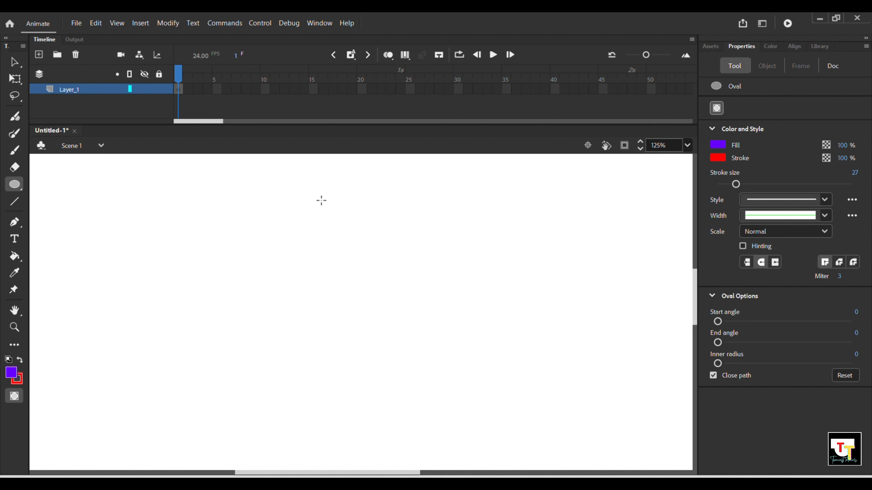
mouse_move(275, 209)
mouse_down()
mouse_move(339, 244)
mouse_move(363, 293)
mouse_move(483, 415)
mouse_move(494, 317)
mouse_move(473, 381)
mouse_move(483, 415)
mouse_move(447, 389)
mouse_move(384, 284)
mouse_up()
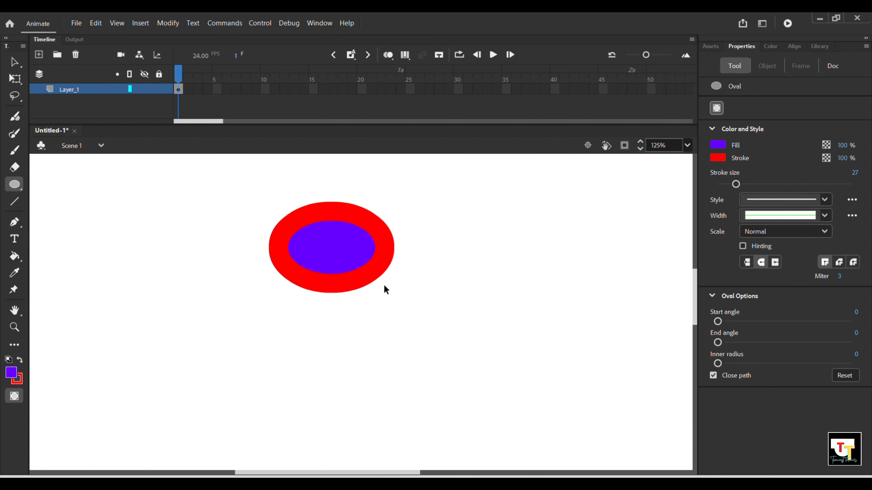
key(ctrl+z)
drag(147, 208, 347, 353)
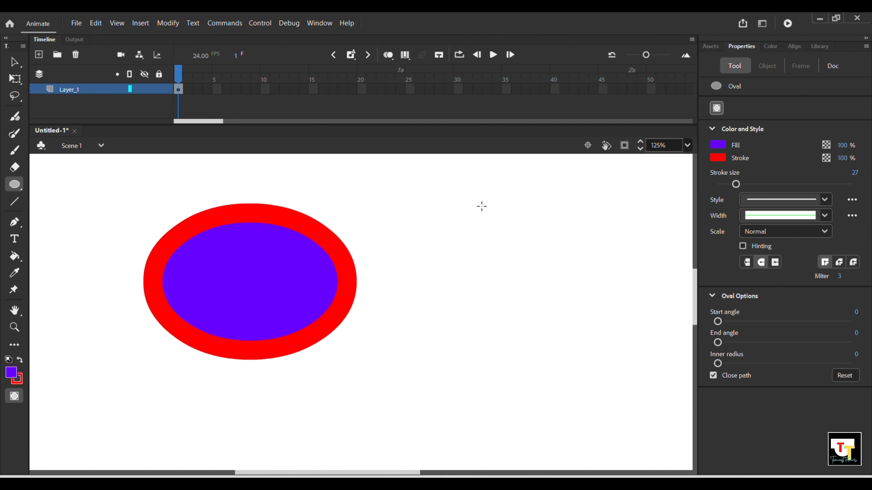
mouse_move(477, 201)
mouse_down()
mouse_move(651, 355)
mouse_move(683, 370)
mouse_up()
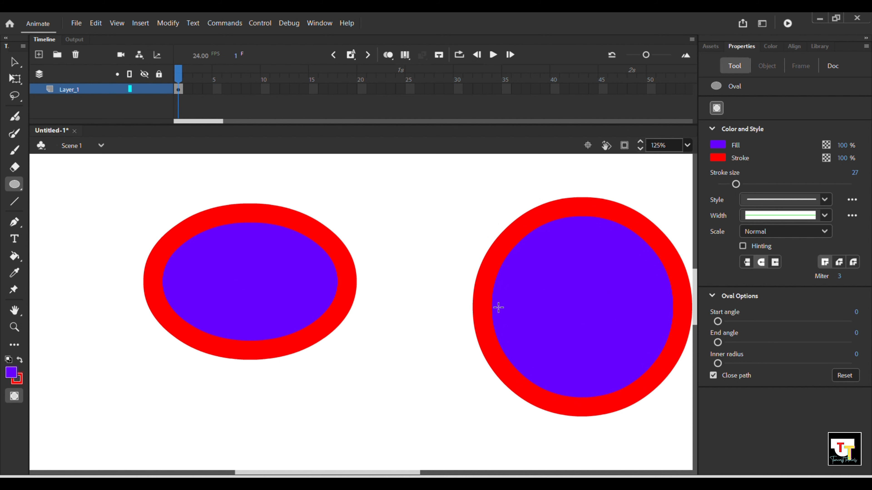
key(ctrl+z)
key(ctrl+z)
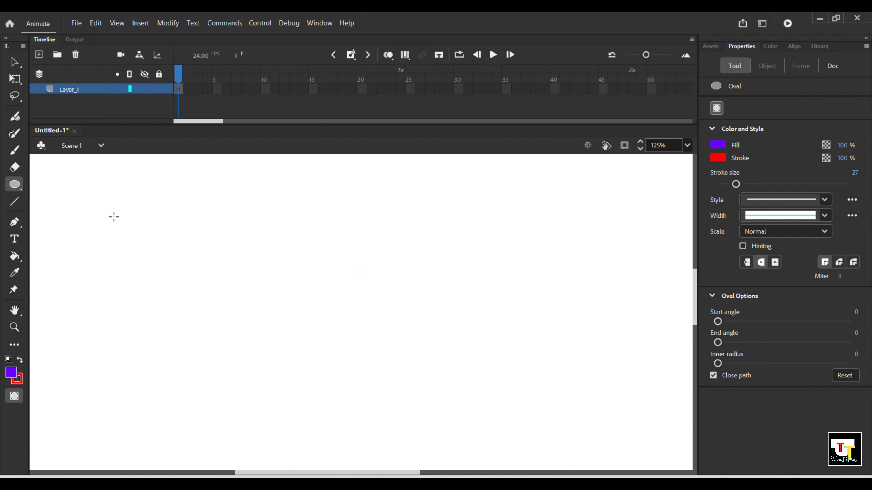
Try three ovals of different proportions side by side across the stage, and undo all three.
drag(73, 183, 215, 277)
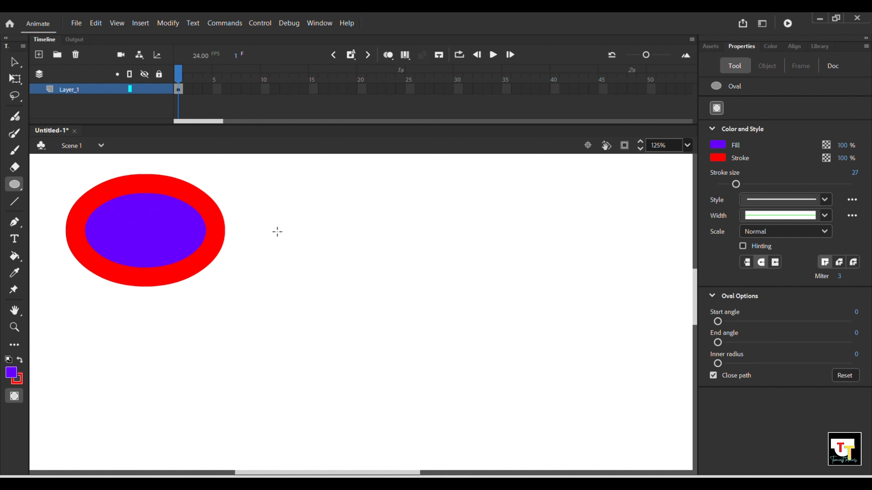
drag(282, 185, 416, 305)
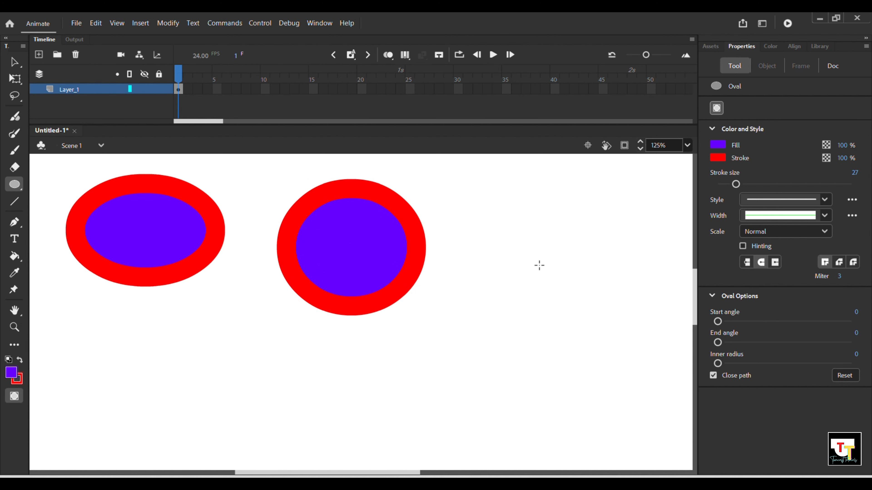
drag(517, 208, 654, 375)
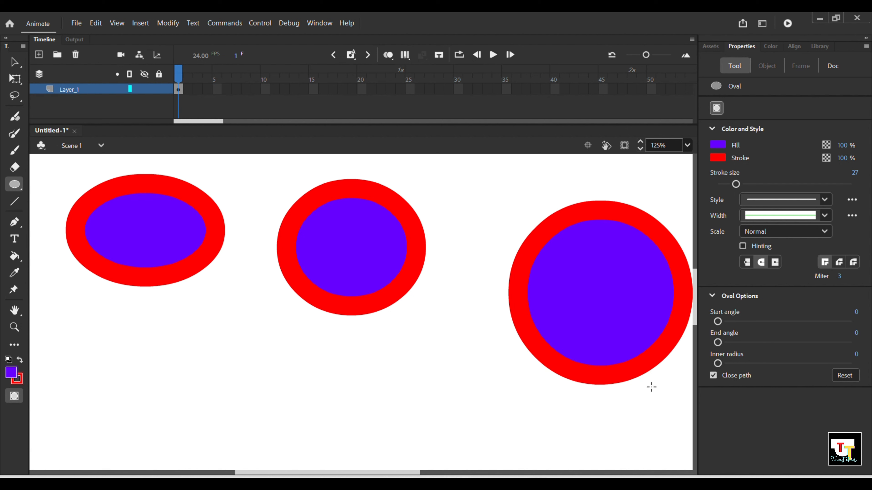
key(ctrl+z)
key(ctrl+z)
key(ctrl+z)
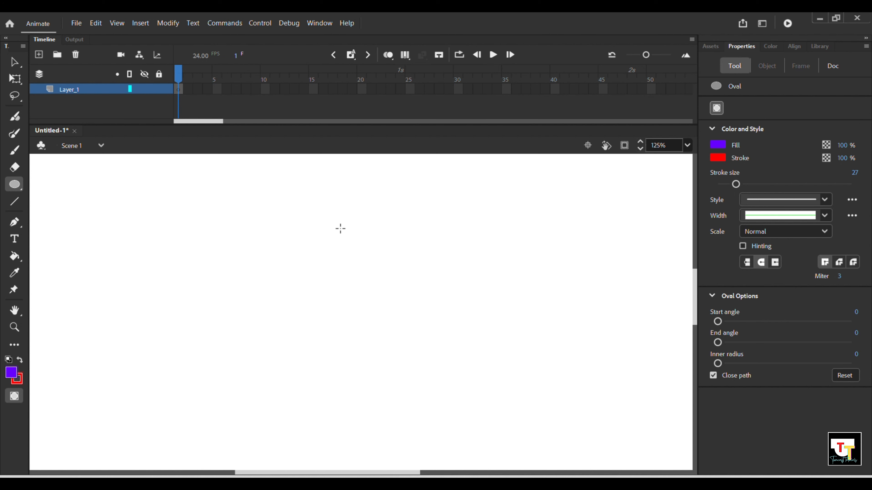
Draw a purple oval about 258 by 236 px mid-stage and set the Oval Tool's fill colour to red.
mouse_move(229, 214)
mouse_down()
mouse_move(337, 316)
mouse_move(406, 362)
mouse_move(426, 394)
mouse_up()
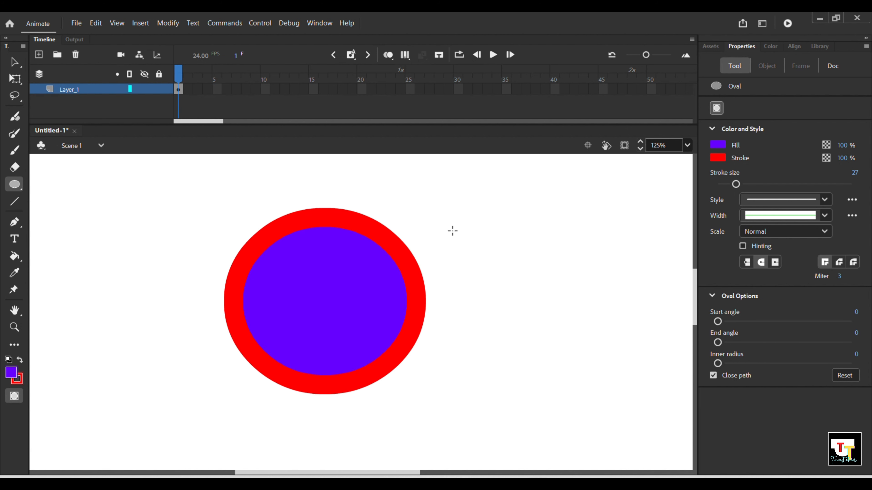
click(718, 145)
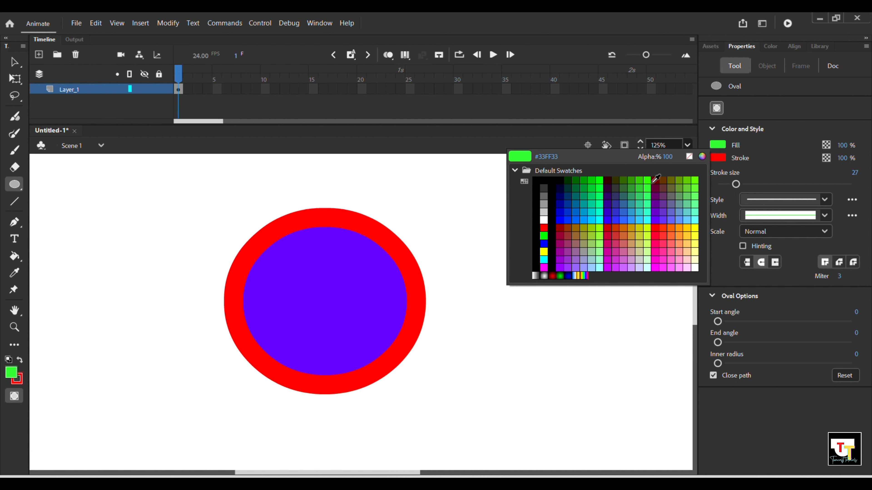
click(720, 157)
Set the Oval Tool's stroke colour to bright green and its stroke size to 43.
click(720, 160)
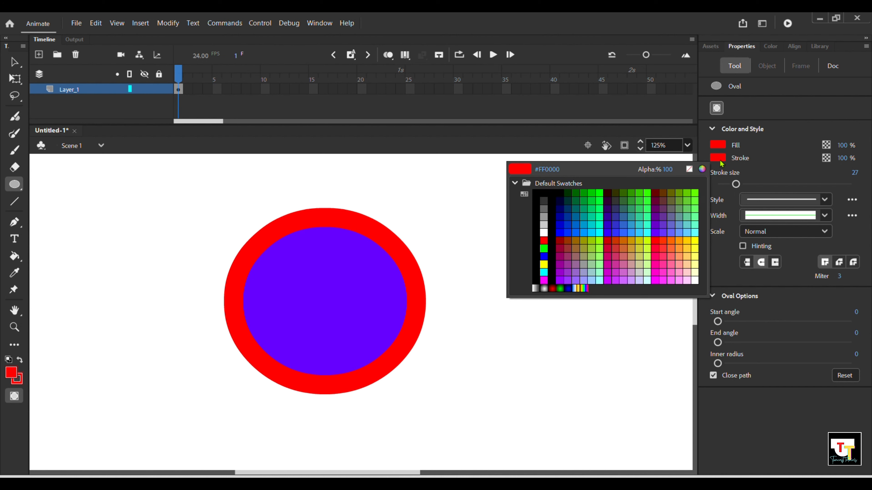
click(719, 162)
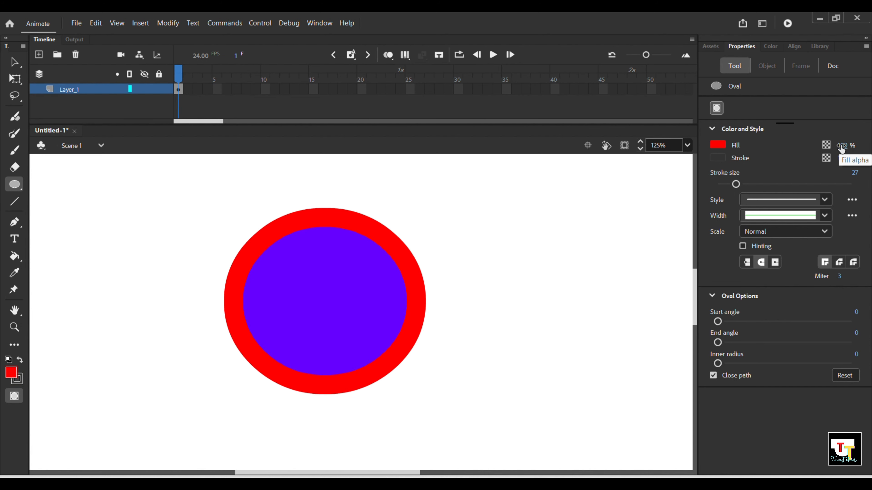
drag(844, 145, 869, 64)
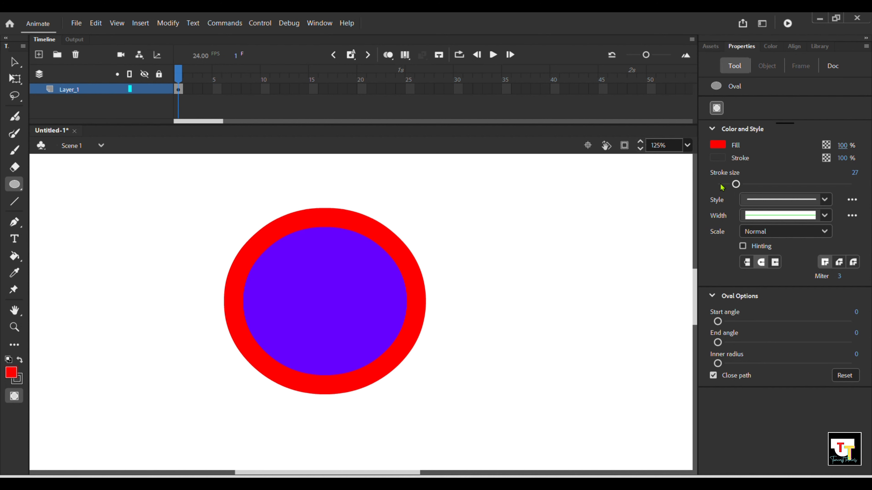
click(718, 159)
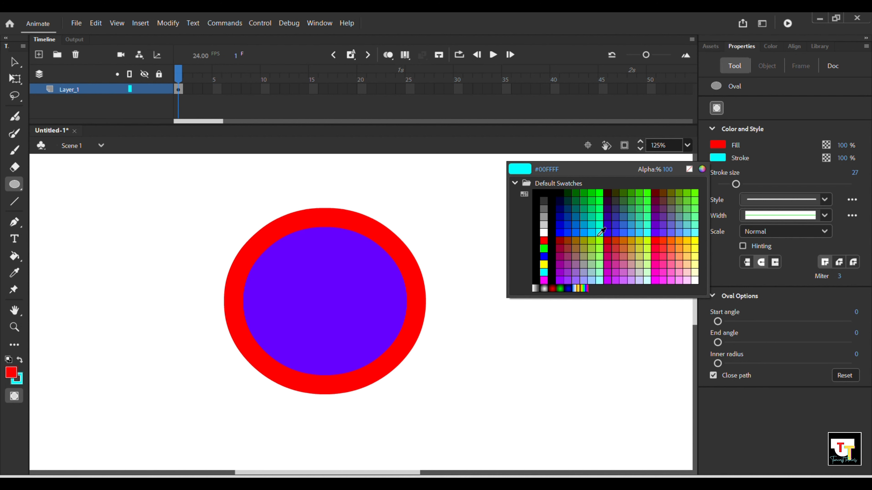
click(601, 190)
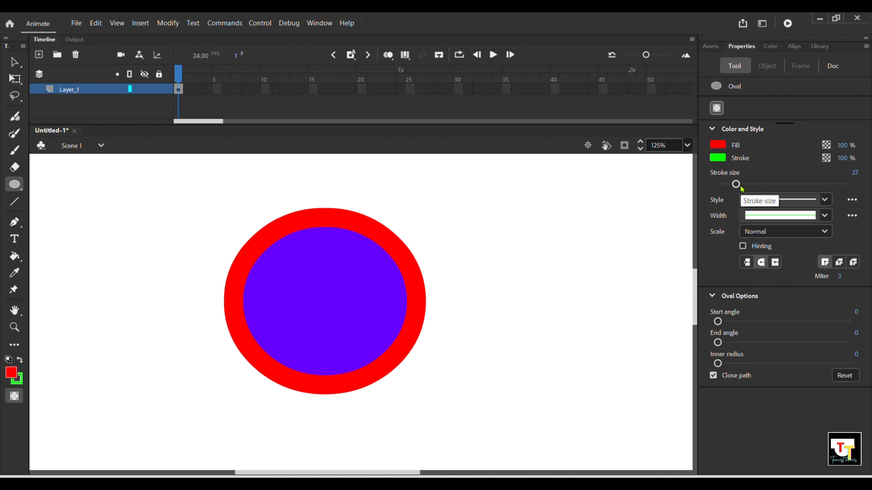
mouse_move(736, 184)
mouse_down()
mouse_move(846, 210)
mouse_move(765, 210)
mouse_move(733, 221)
mouse_move(747, 220)
mouse_up()
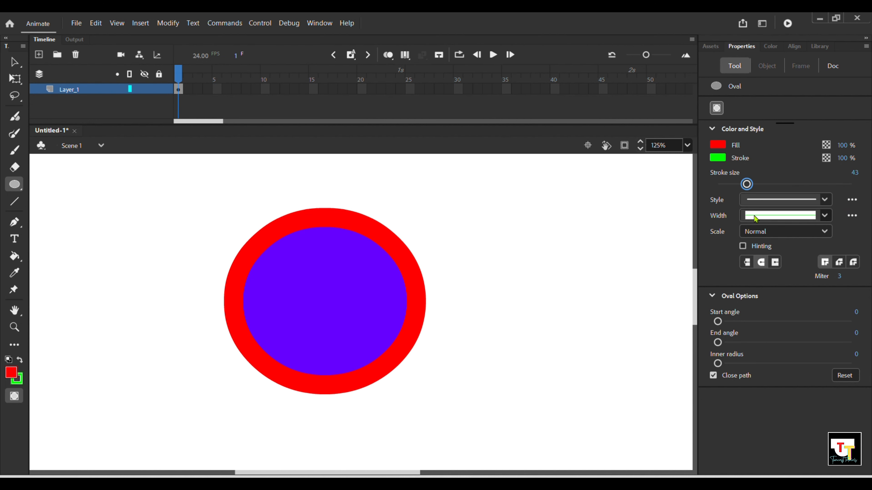
click(824, 200)
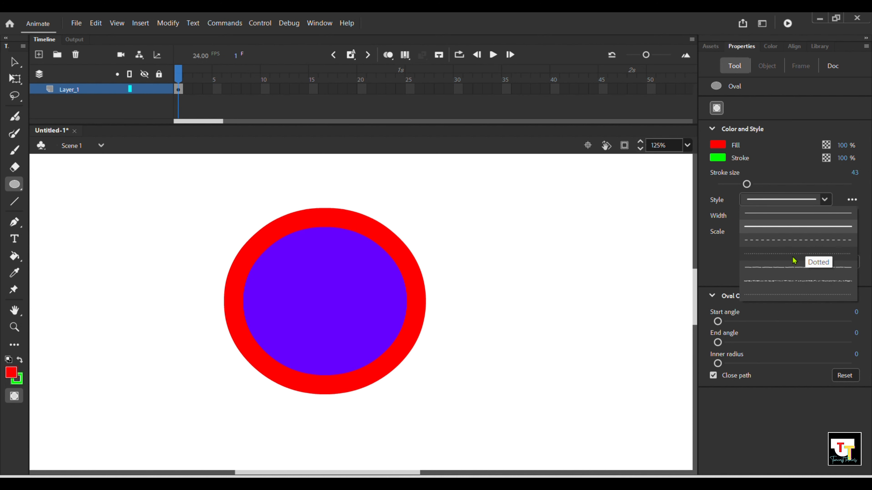
click(824, 201)
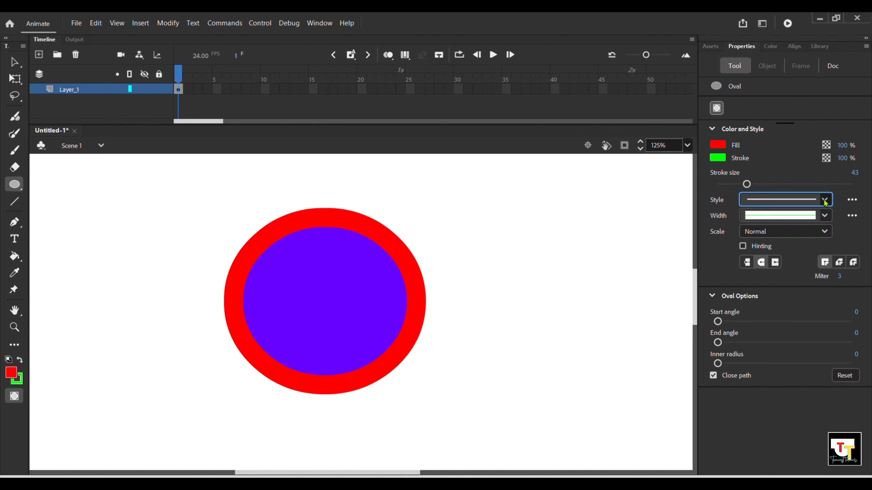
click(825, 217)
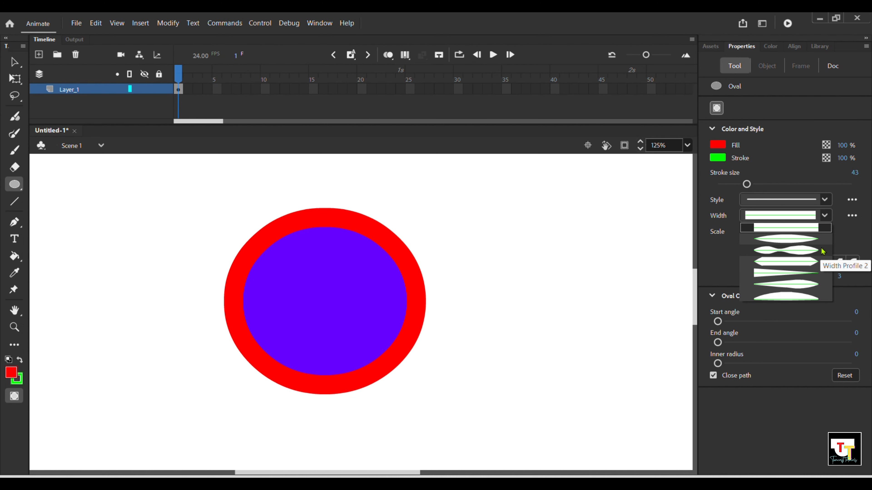
click(824, 223)
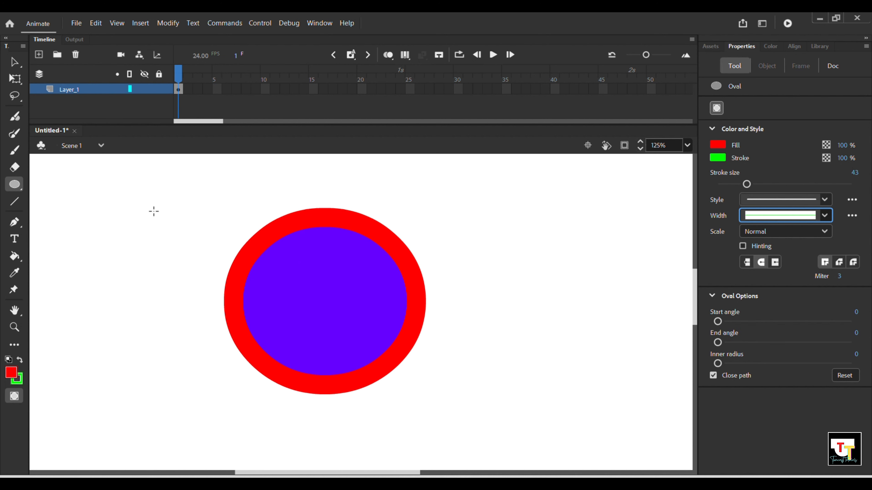
key(v)
mouse_move(178, 198)
mouse_down()
mouse_move(291, 373)
mouse_move(422, 449)
mouse_move(442, 440)
mouse_up()
click(14, 185)
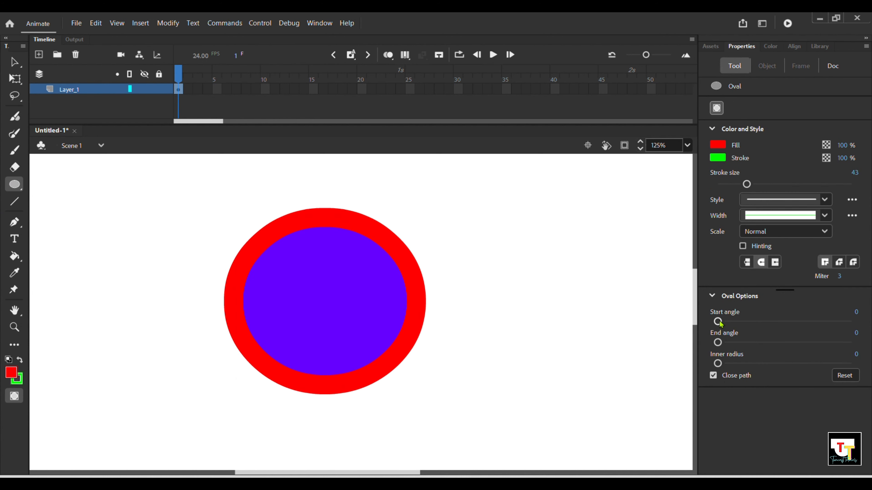
drag(778, 326, 688, 375)
Replace the purple oval with a red, green-outlined oval about 220 by 200 px in the upper left of the stage.
ctrl+click(273, 354)
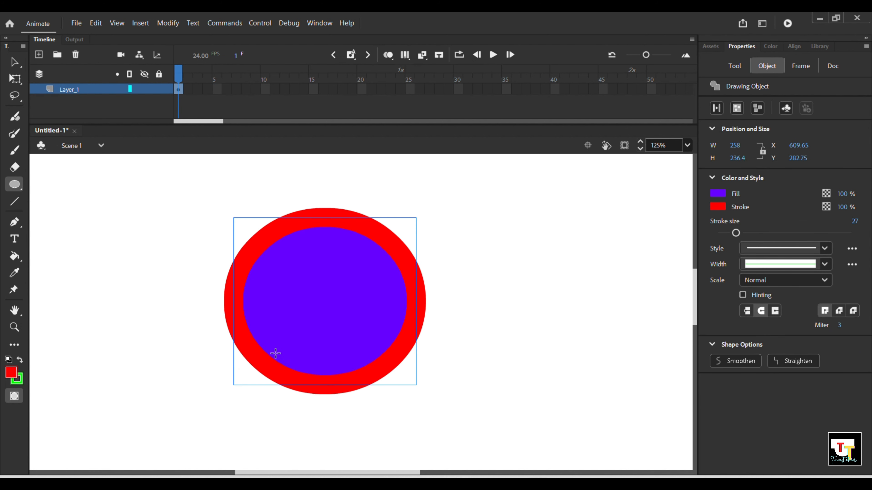
key(Delete)
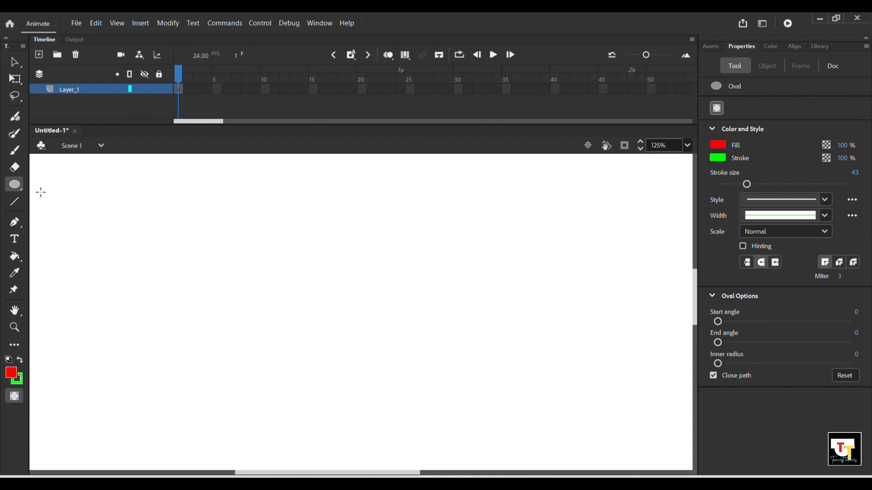
mouse_move(116, 200)
mouse_down()
mouse_move(187, 288)
mouse_move(274, 347)
mouse_up()
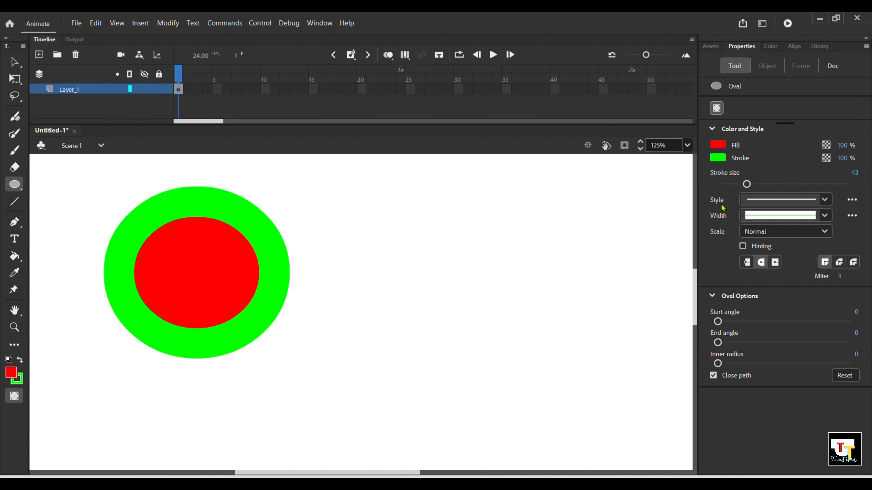
Set the Oval Tool's stroke size to 12 and delete the thick-outlined red oval.
drag(746, 184, 726, 187)
key(ctrl+a)
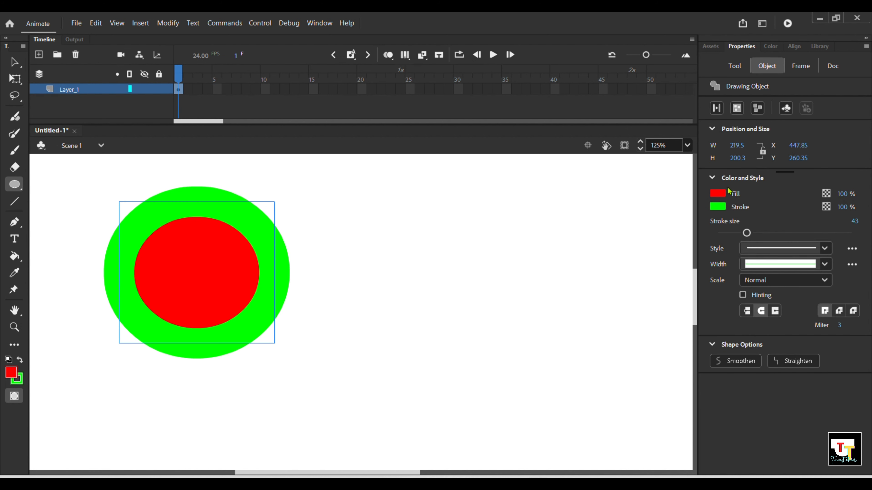
key(Delete)
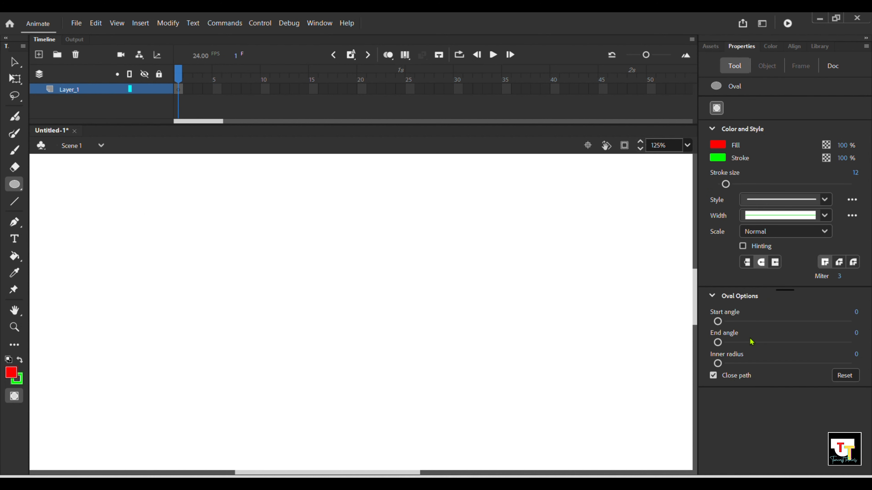
Try a small full circle plus two ovals with start angles of 194 and 360, and undo all three.
drag(147, 195, 250, 295)
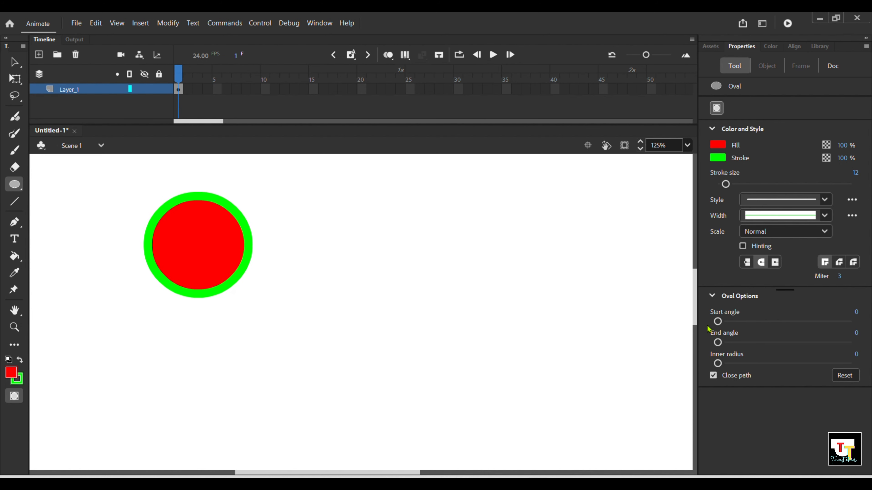
drag(718, 322, 792, 333)
drag(297, 214, 445, 393)
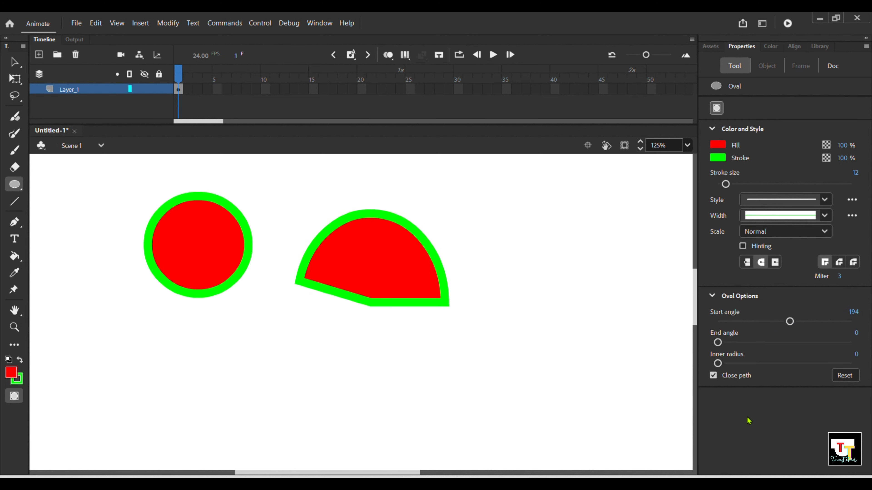
drag(790, 322, 852, 321)
drag(490, 204, 672, 389)
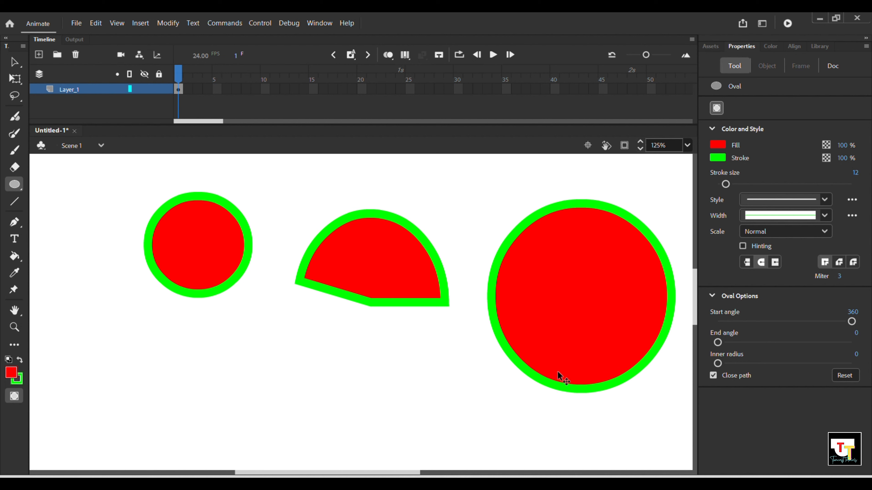
key(ctrl+z)
key(ctrl+z)
key(ctrl+z)
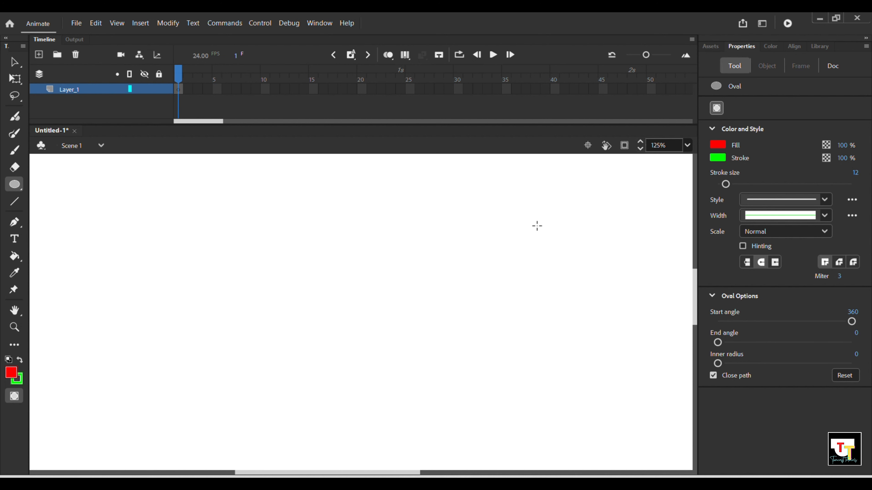
Draw a full oval on the right of the stage and a half-oval beside it using a start angle of 180.
mouse_move(515, 205)
mouse_down()
mouse_move(615, 294)
mouse_move(650, 348)
mouse_up()
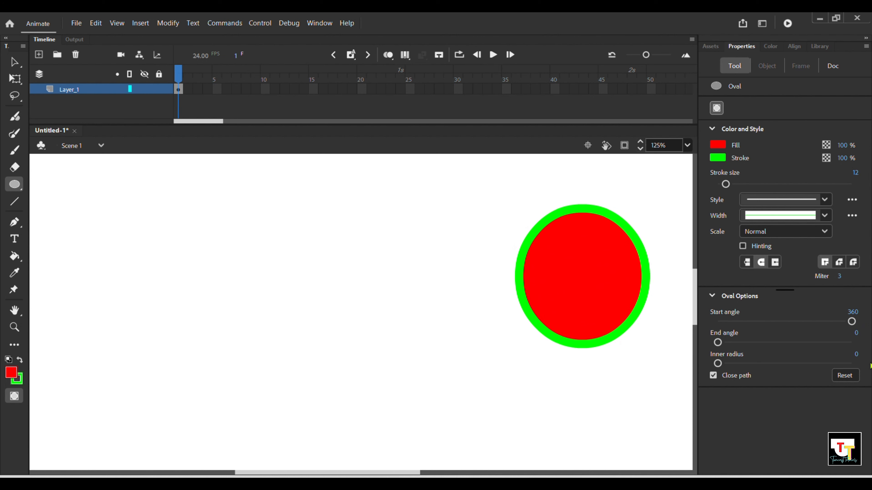
click(852, 318)
text(1)
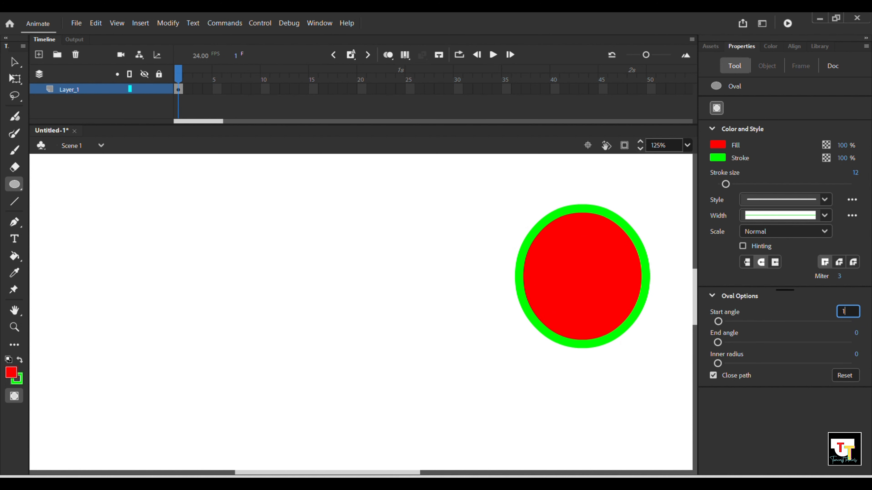
text(80)
key(Return)
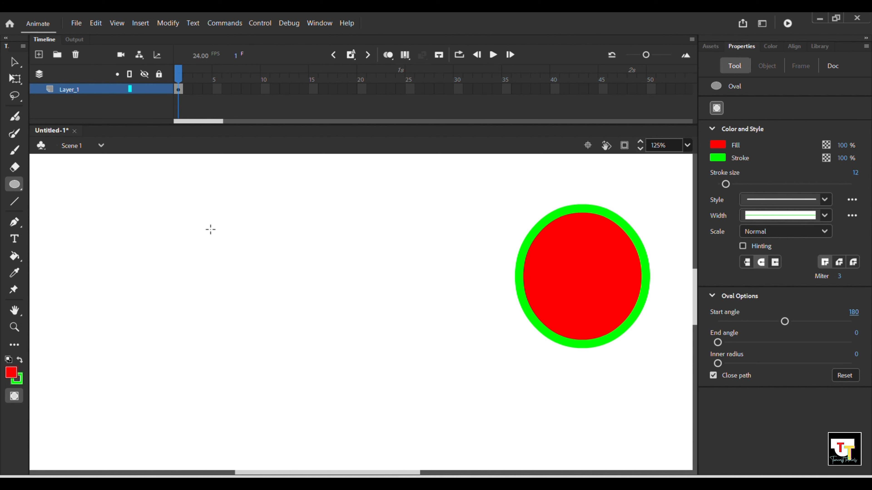
mouse_move(253, 222)
mouse_down()
mouse_move(346, 274)
mouse_move(439, 368)
mouse_up()
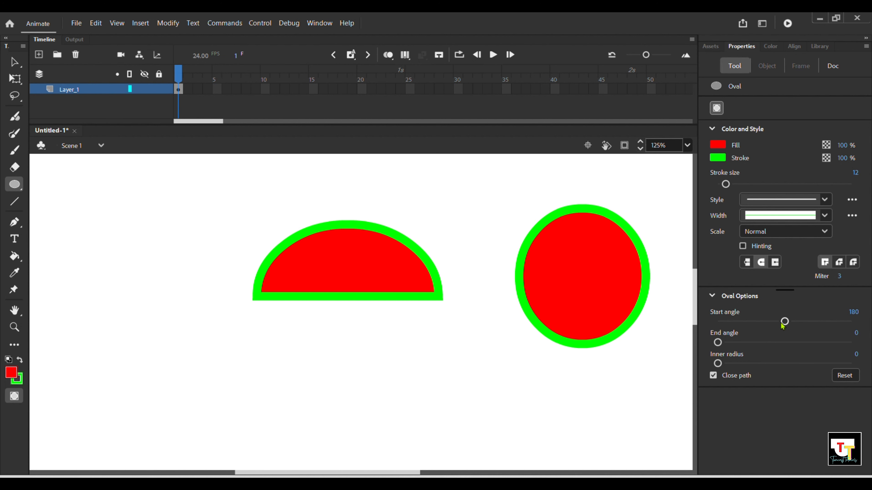
Draw a small full oval beside the half-oval with start angle 0, and a three-quarter oval below the half-oval with start angle 90.
drag(785, 321, 682, 345)
drag(83, 223, 166, 320)
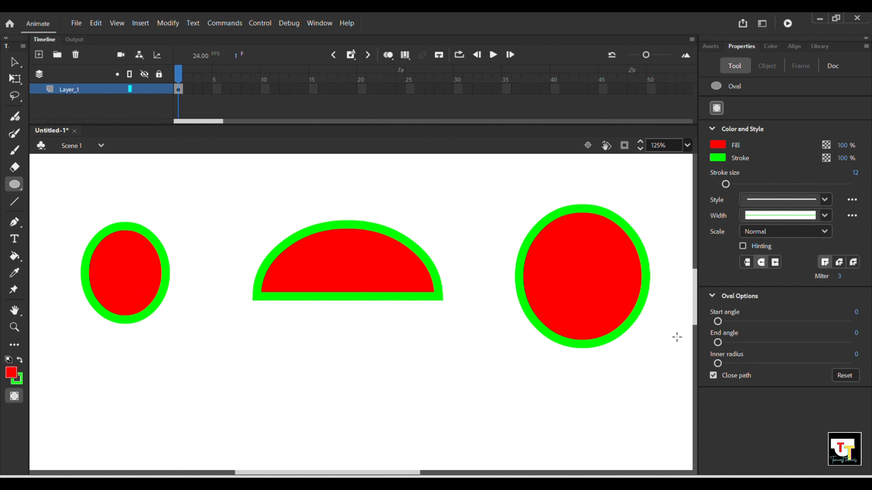
drag(718, 322, 754, 343)
click(856, 314)
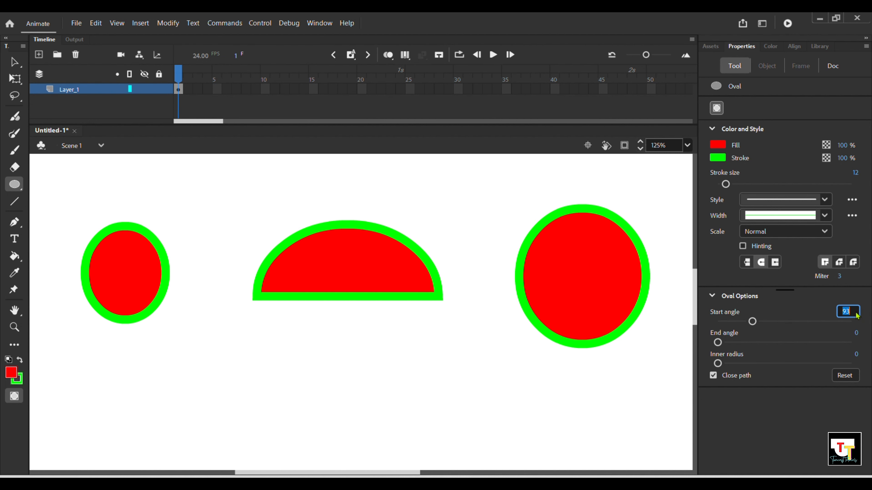
text(90)
key(Return)
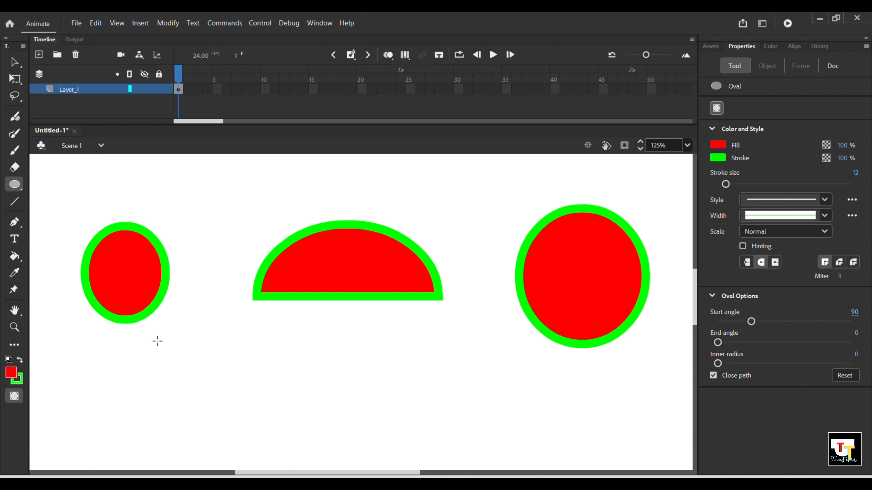
mouse_move(212, 349)
mouse_down()
mouse_move(343, 440)
mouse_move(389, 460)
mouse_up()
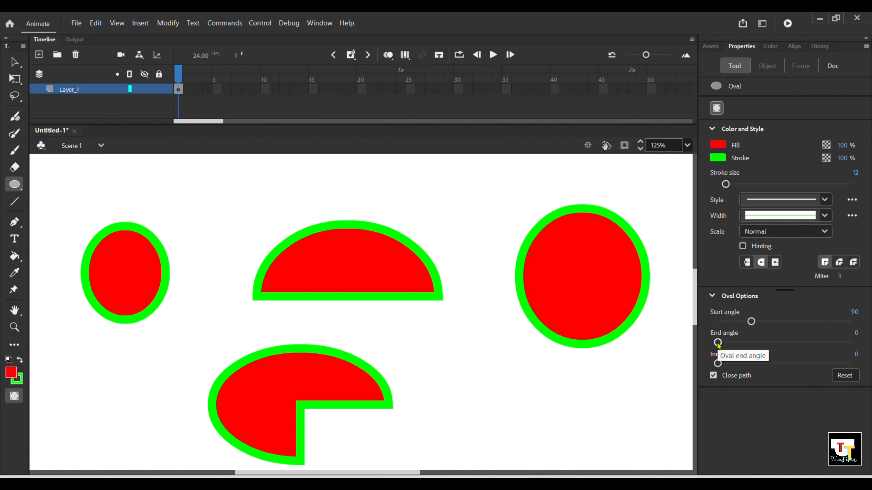
Delete all the ovals and draw a full oval in the upper left of the stage view with the start angle set to 0.
key(ctrl+a)
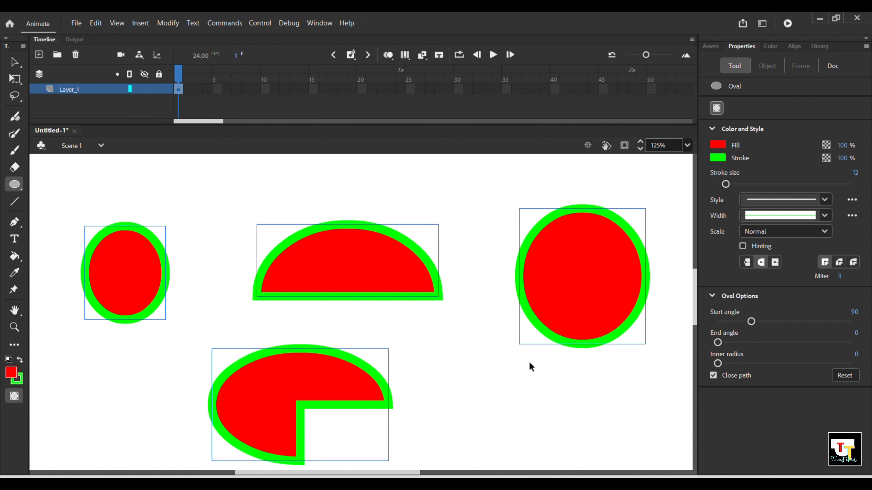
key(Delete)
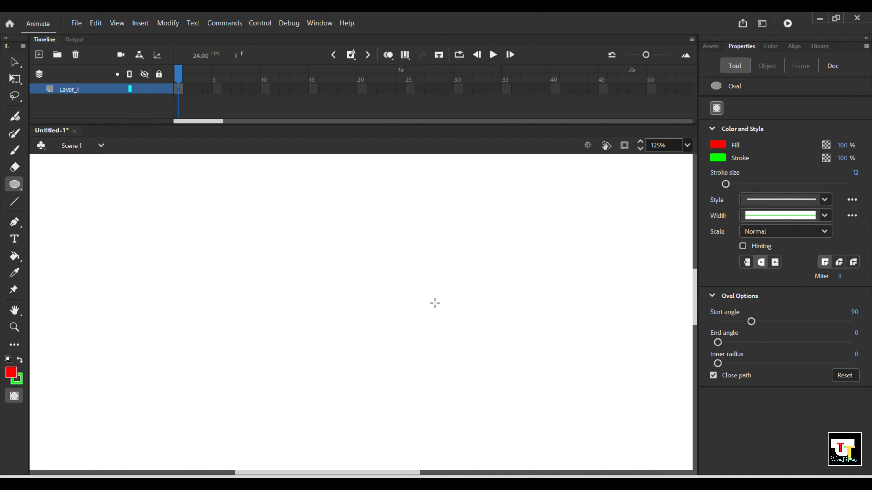
drag(78, 195, 217, 289)
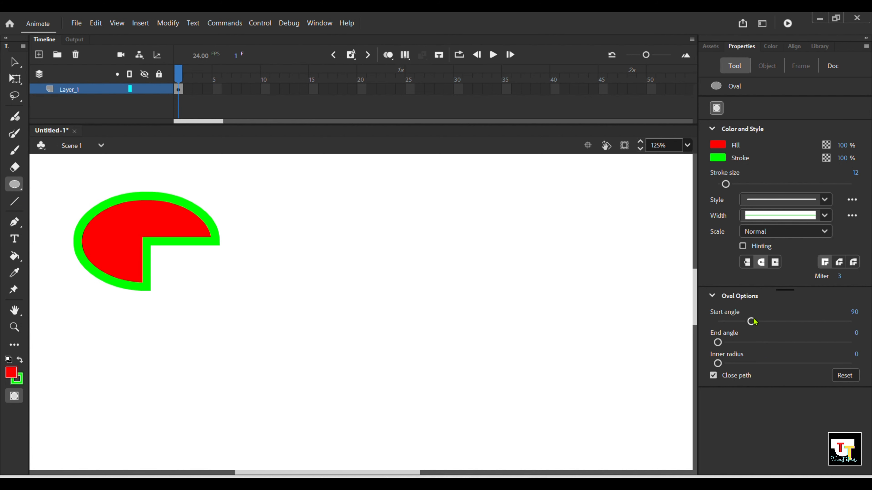
drag(753, 321, 717, 322)
key(ctrl+z)
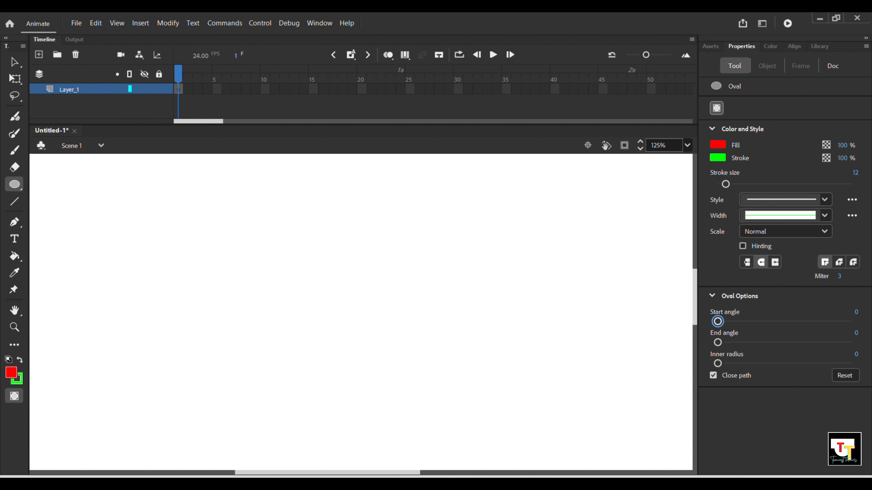
drag(80, 211, 198, 316)
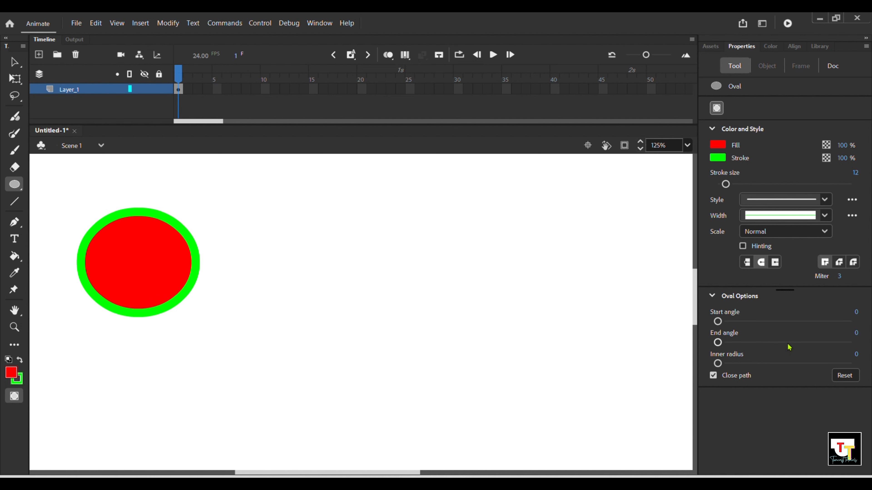
Try a half-oval with end angle 180 and a wedge with end angle 62, and undo both together with the full oval.
click(859, 336)
text(180)
key(Return)
drag(425, 205, 608, 327)
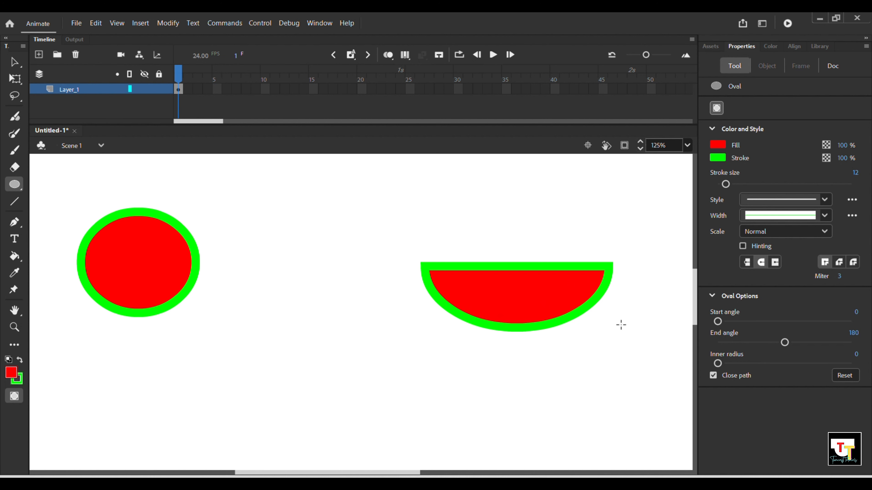
drag(786, 343, 741, 342)
mouse_move(265, 214)
mouse_down()
mouse_move(389, 348)
mouse_move(440, 429)
mouse_move(475, 460)
mouse_up()
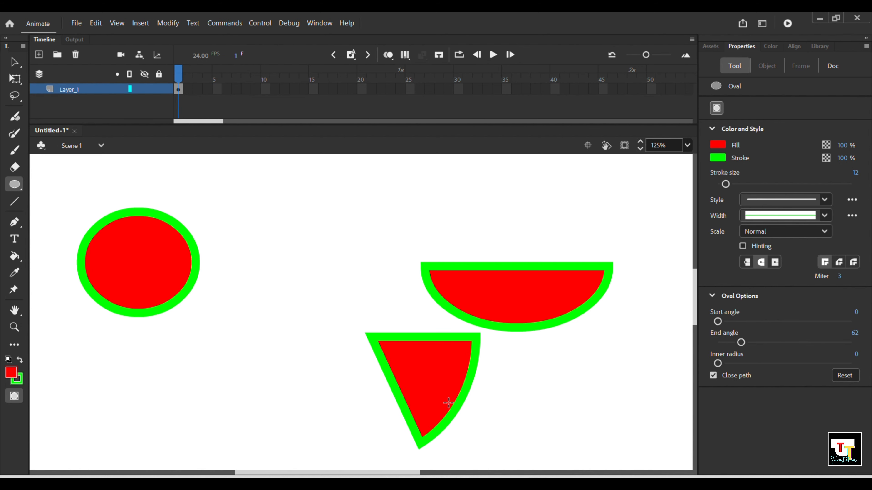
key(ctrl+z)
key(ctrl+z)
key(ctrl+z)
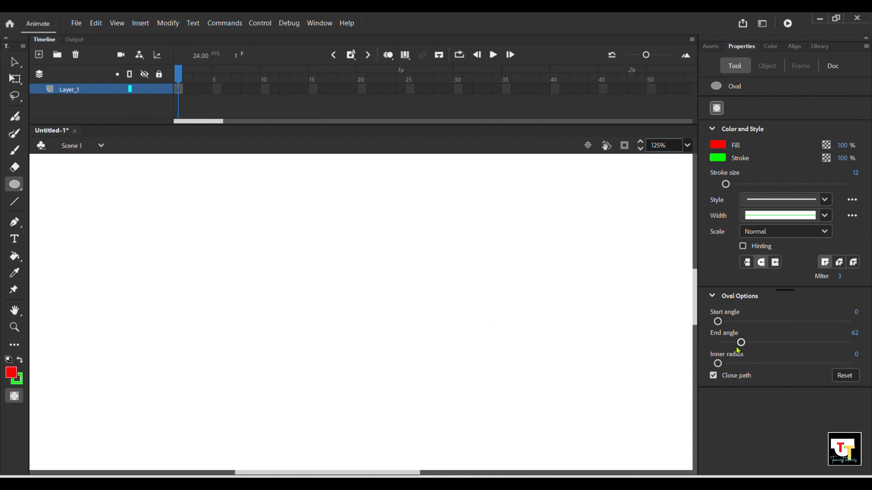
Draw a full oval with the end angle set to 0, and a ring on either side of it with inner radius 59.
drag(741, 343, 717, 344)
drag(303, 235, 483, 400)
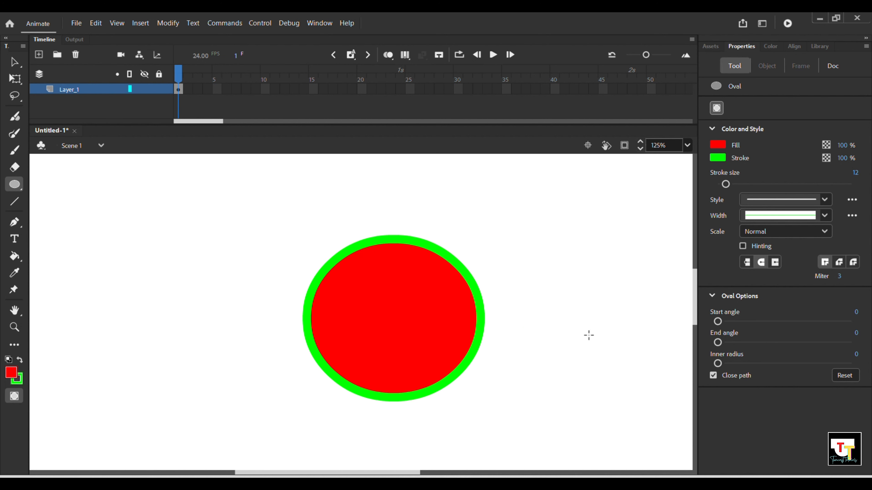
drag(718, 363, 799, 382)
drag(67, 214, 288, 415)
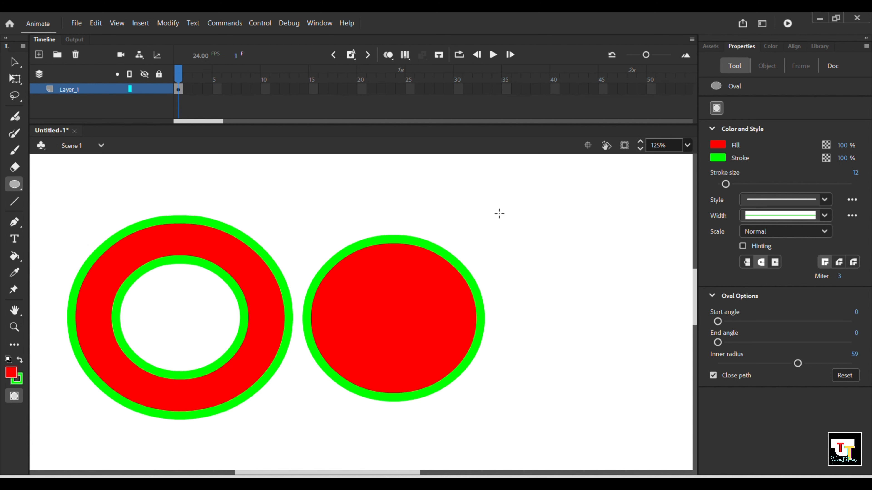
drag(515, 202, 673, 367)
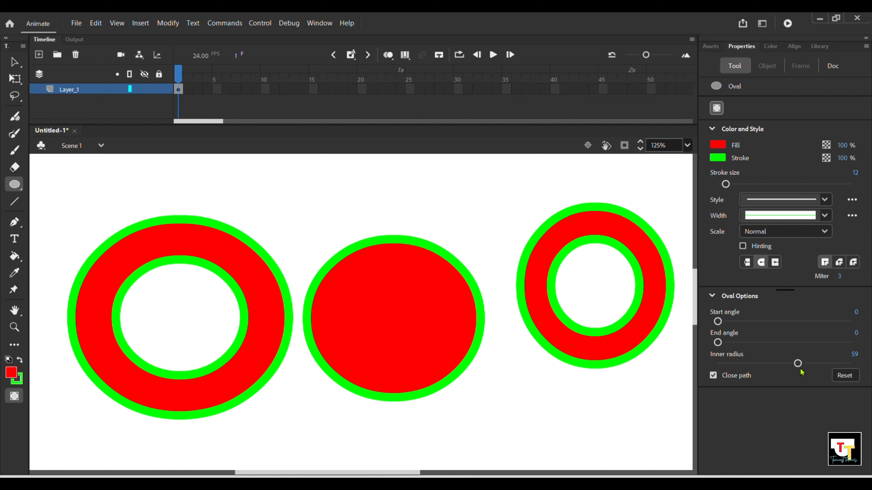
Draw a thin ring with a larger inner radius below the others, and a full oval beside it with inner radius 0.
drag(797, 363, 836, 363)
scroll(492, 325, down, 5)
drag(496, 249, 661, 432)
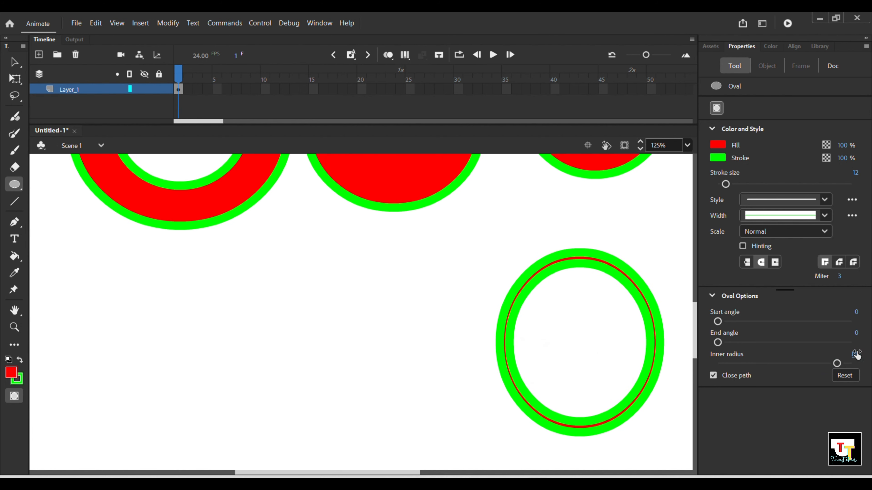
drag(836, 364, 717, 363)
drag(208, 255, 361, 396)
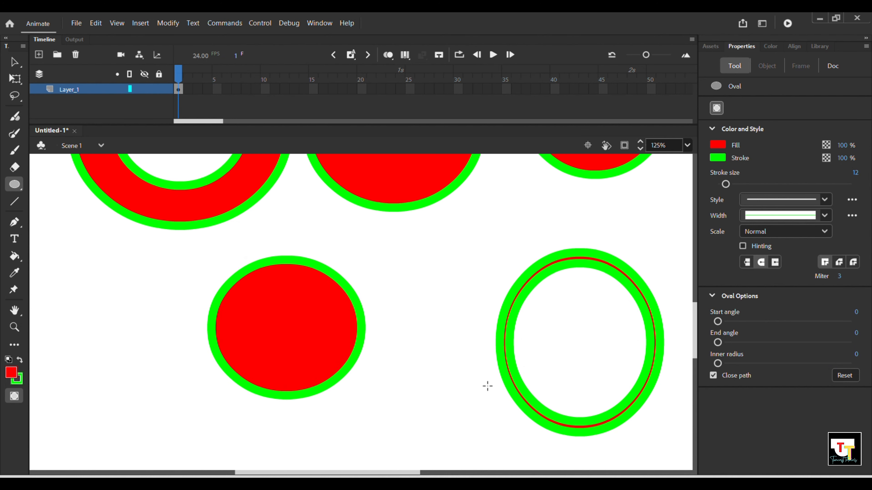
Delete all five ovals and rings from the stage.
scroll(153, 273, down, 5)
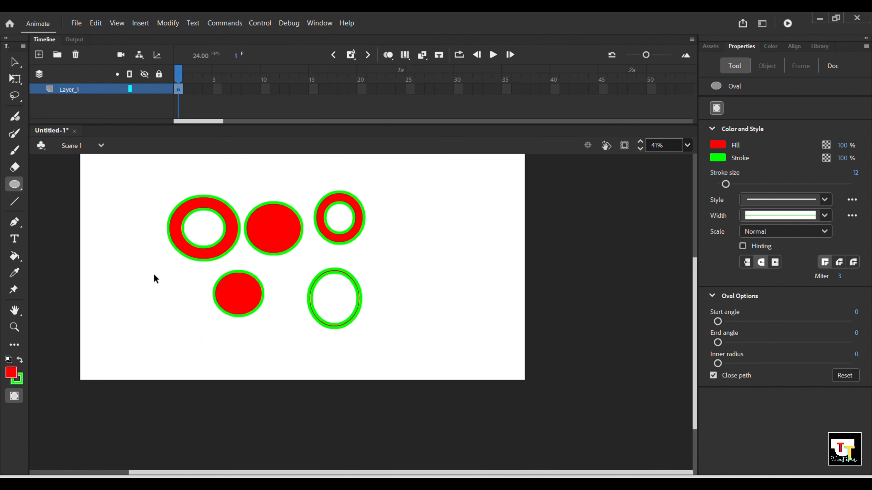
key(ctrl+a)
key(Delete)
Turn off Object Drawing mode and draw a large red, green-outlined circle in the middle of the stage.
scroll(169, 274, up, 2)
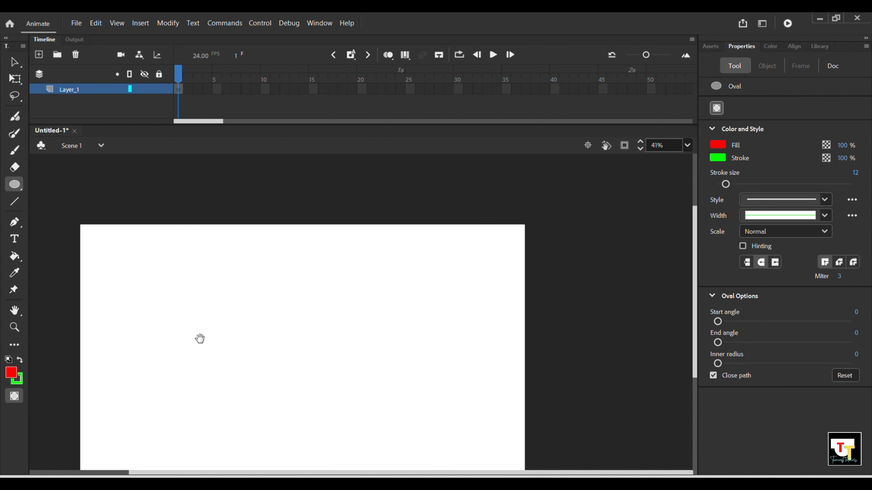
drag(198, 339, 274, 293)
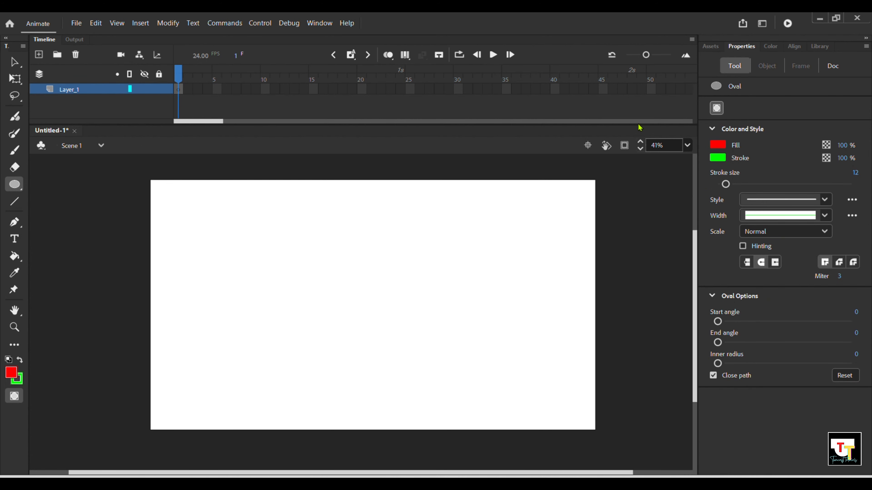
click(716, 109)
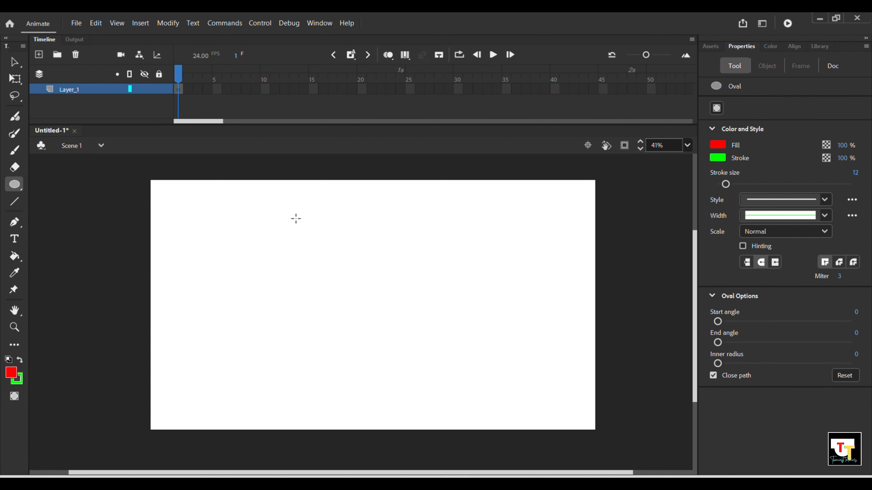
mouse_move(295, 217)
mouse_down()
mouse_move(364, 274)
mouse_move(467, 387)
mouse_up()
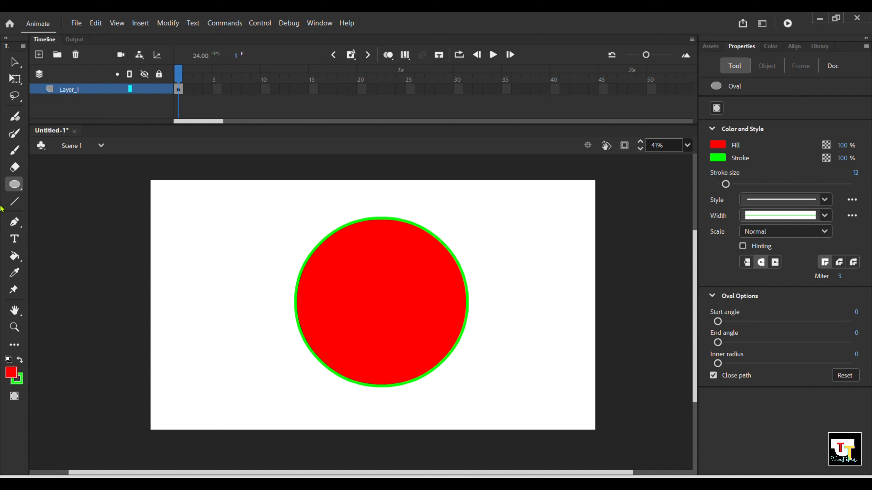
click(17, 187)
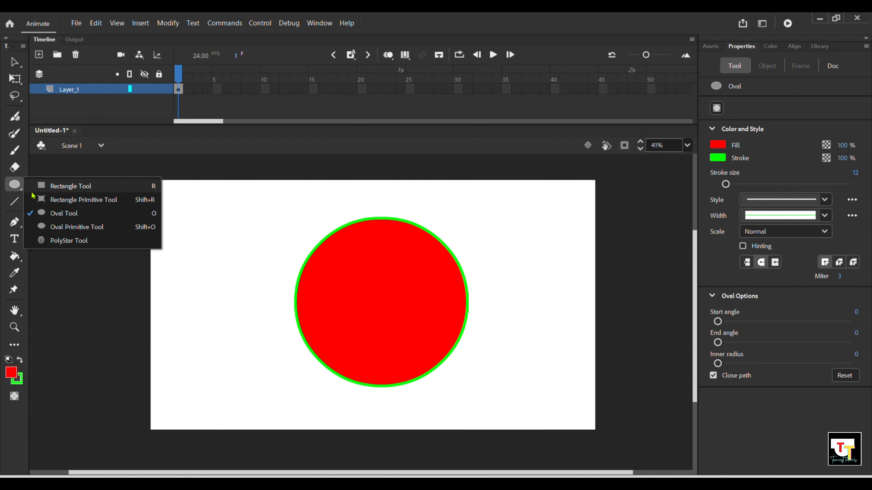
click(18, 184)
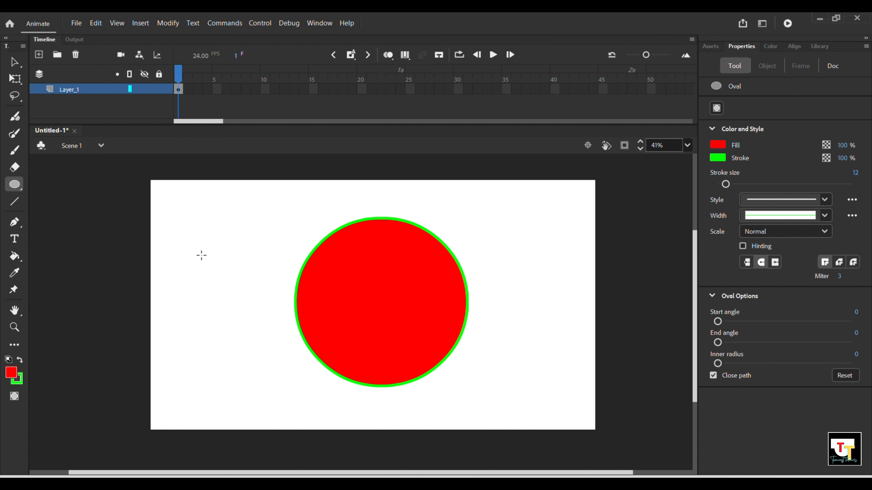